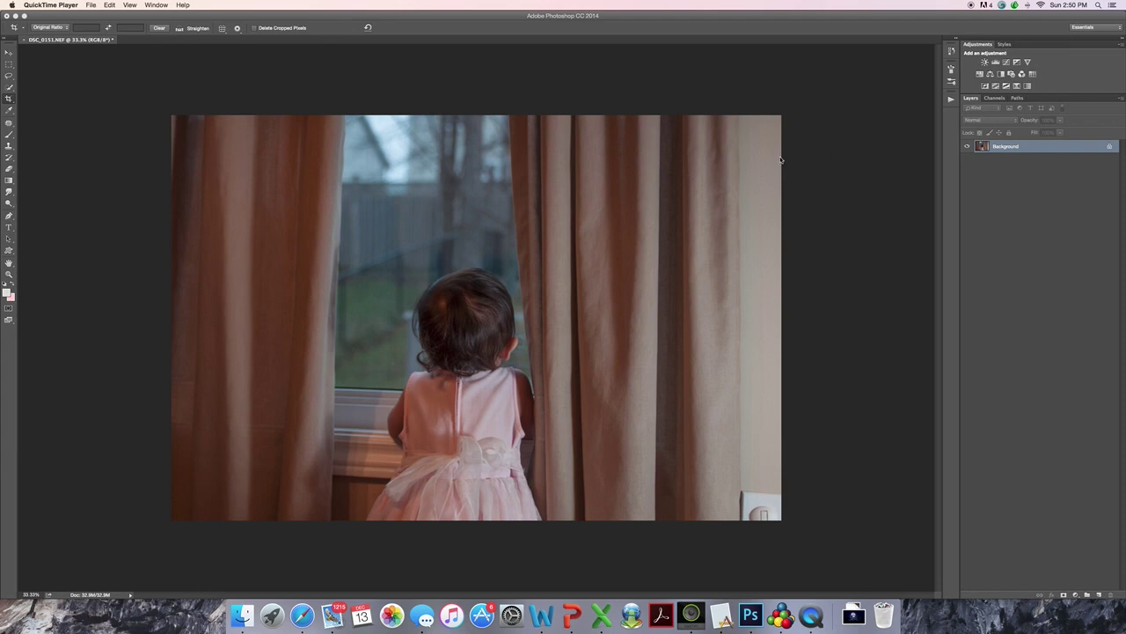
Run the Emotional Color Base action from the Greater Than Gatsby Innocence Workflow set on the photo.
left_click(953, 107)
left_click(953, 100)
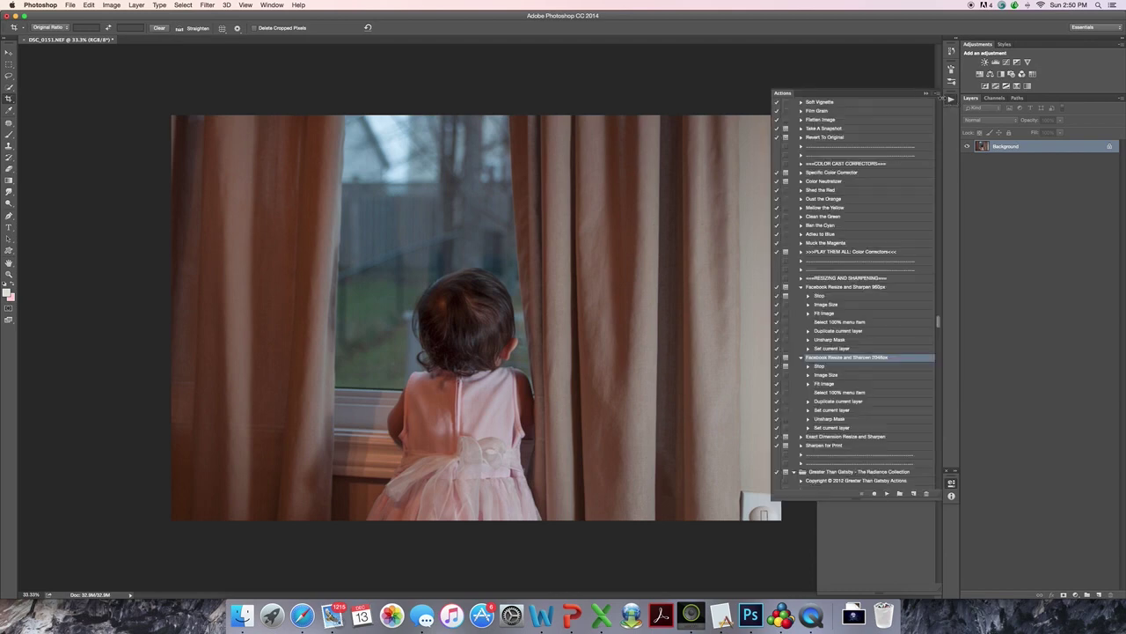
left_click_drag(941, 320, 926, 168)
scroll(923, 211, "down", 2)
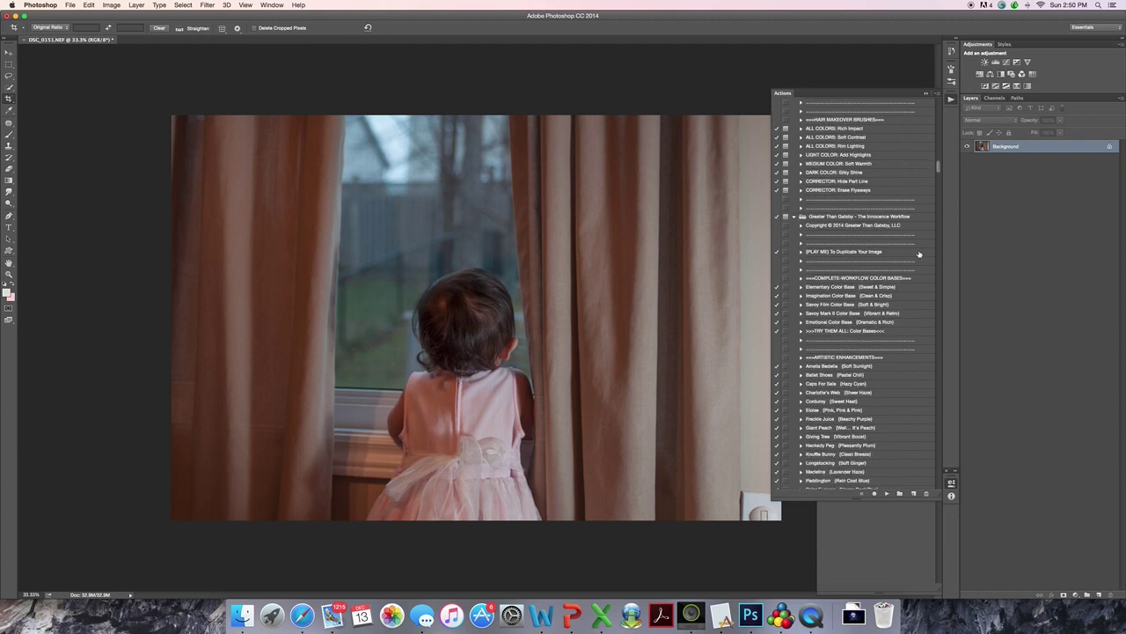
left_click(906, 322)
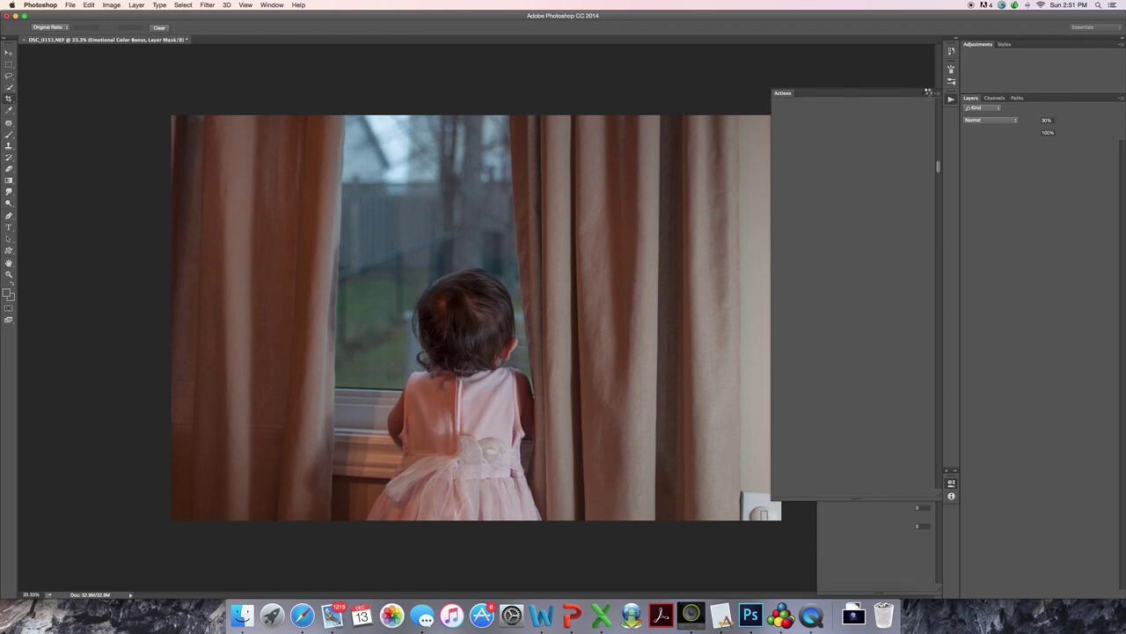
left_click(925, 95)
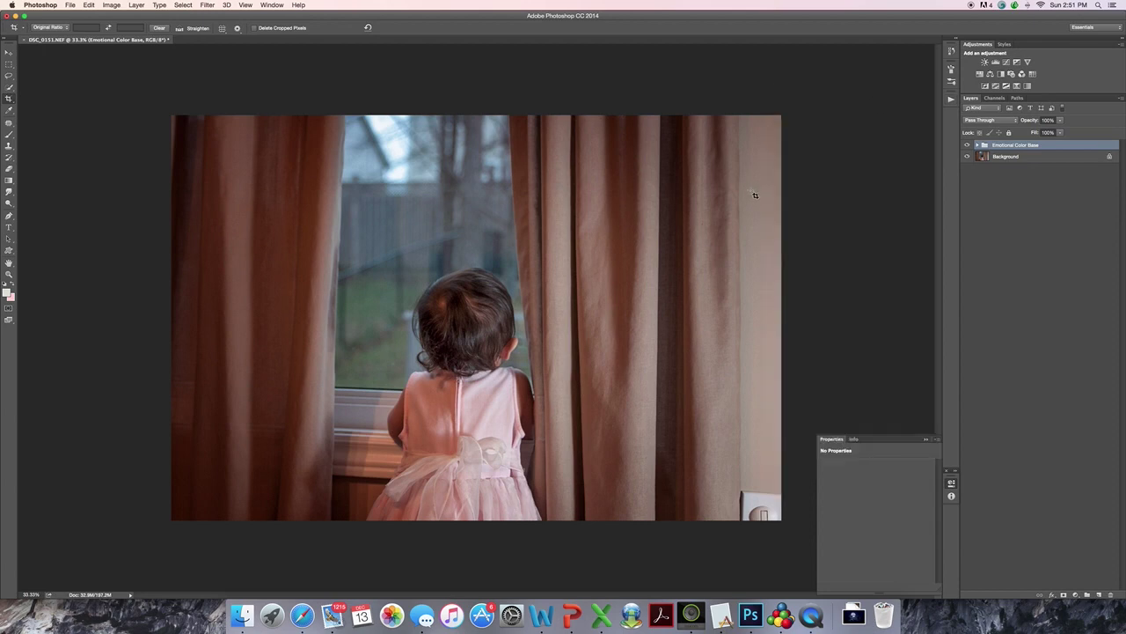
Flatten the Emotional Color Base group into the Background layer, discarding hidden layers.
left_click_drag(1034, 120, 1028, 121)
right_click(1028, 157)
left_click(1021, 224)
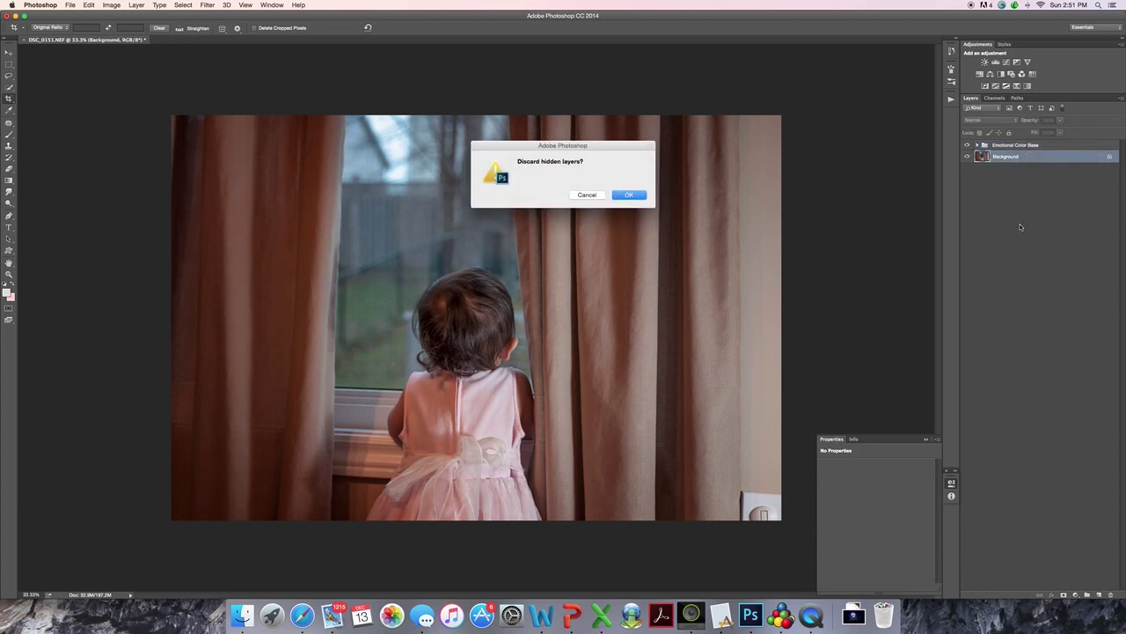
key("Return")
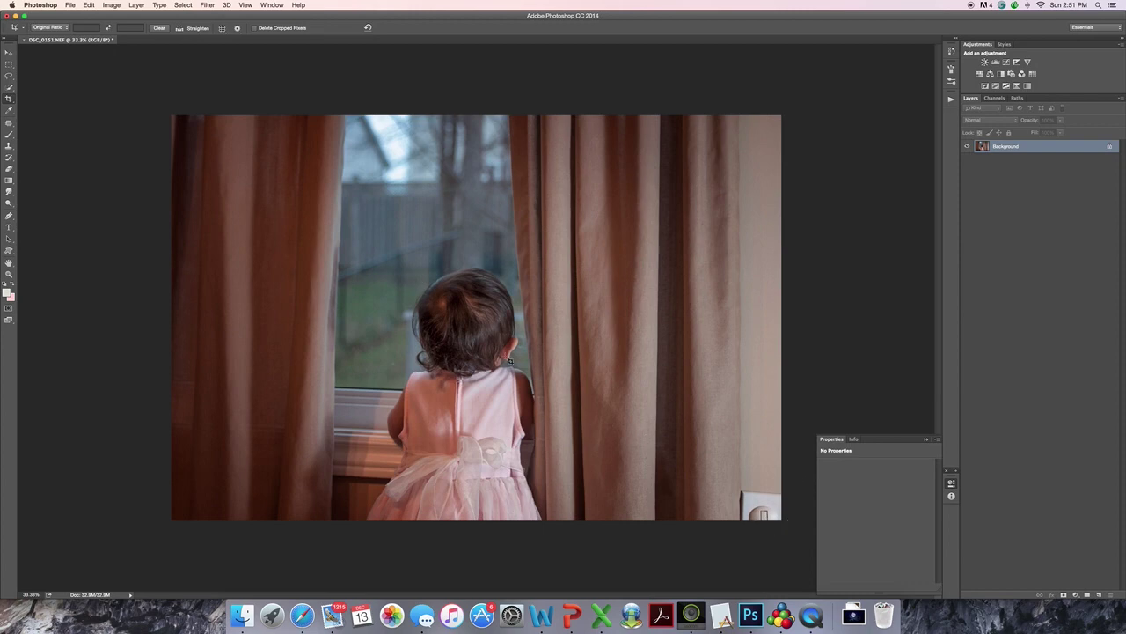
Place Santa-Sledge-HD-Picture.jpg from the Downloads folder into the photo as an embedded image.
left_click(72, 6)
left_click(107, 143)
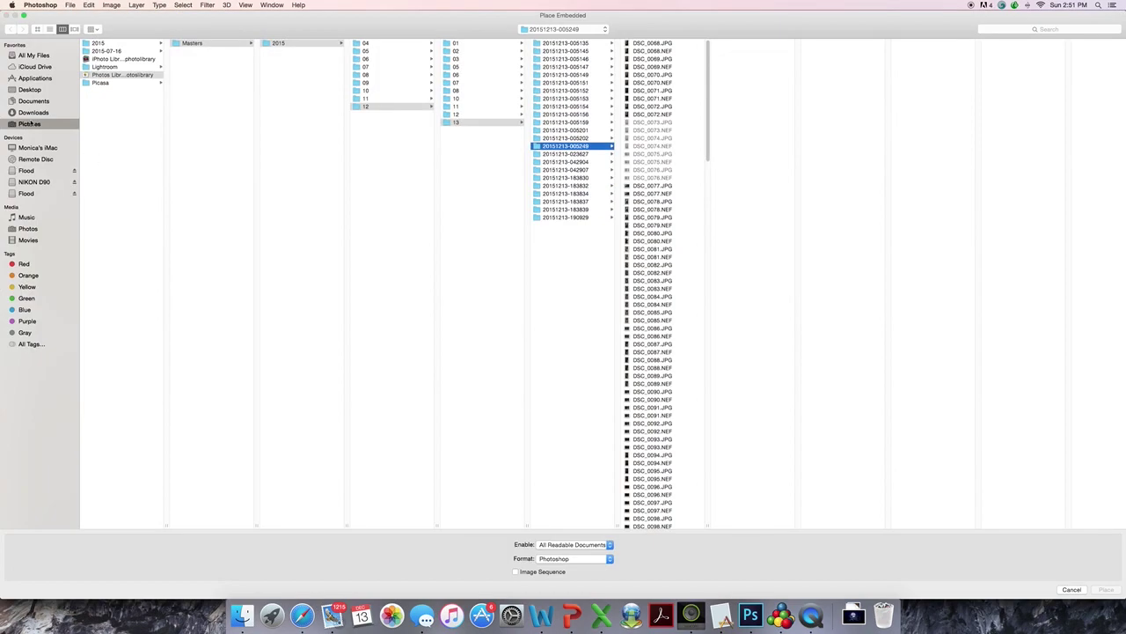
left_click(40, 113)
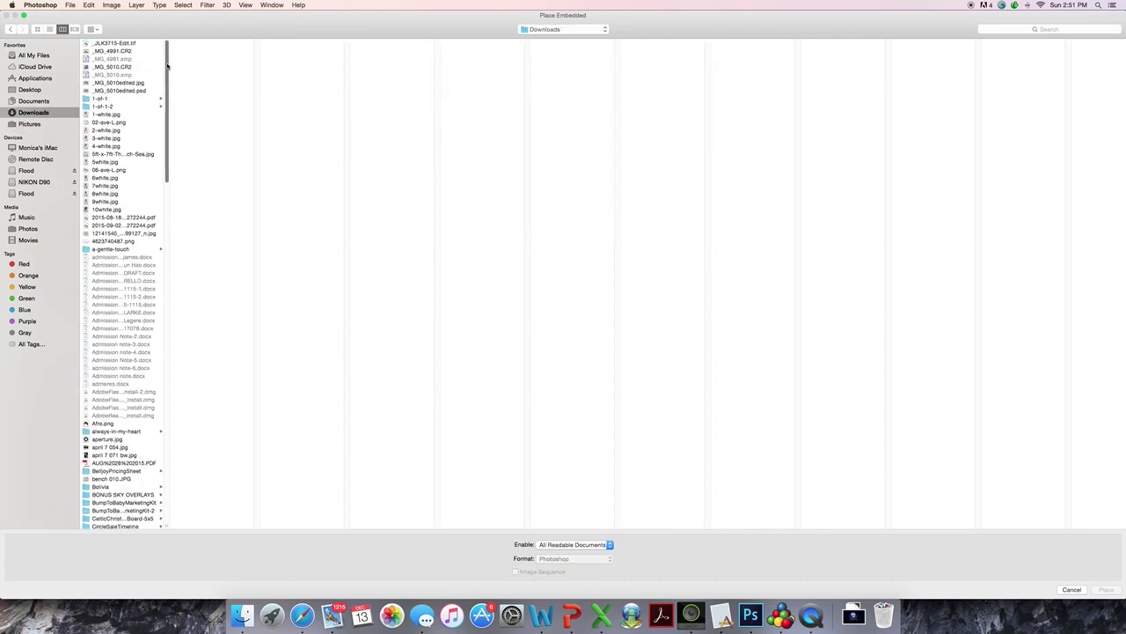
scroll(132, 300, "down", 15)
scroll(183, 301, "down", 10)
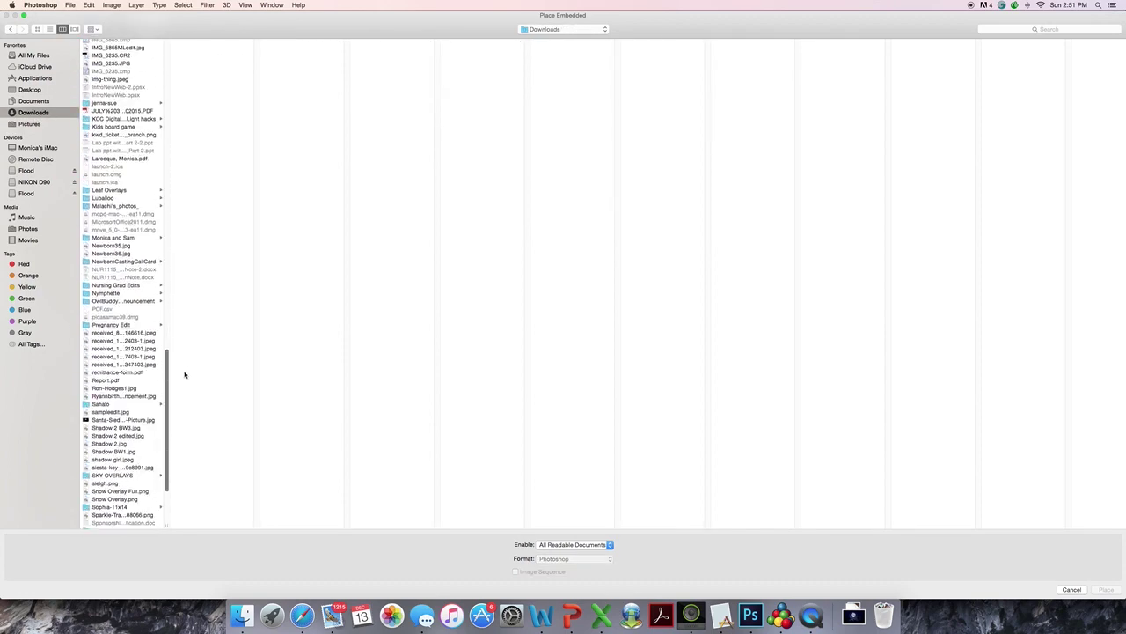
scroll(184, 378, "down", 2)
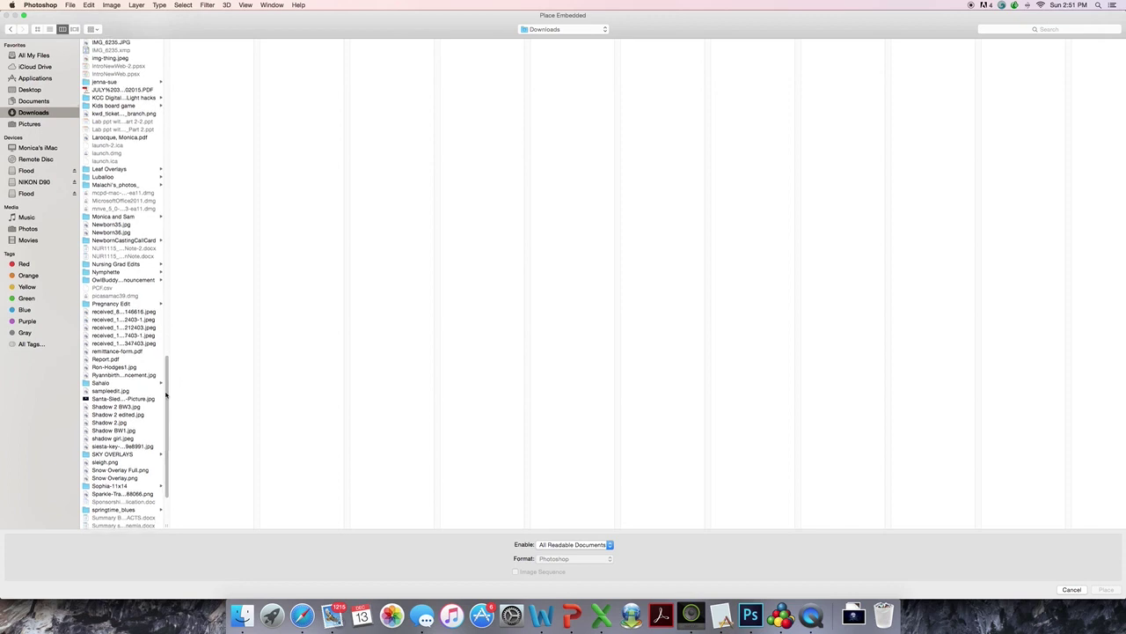
left_click(149, 399)
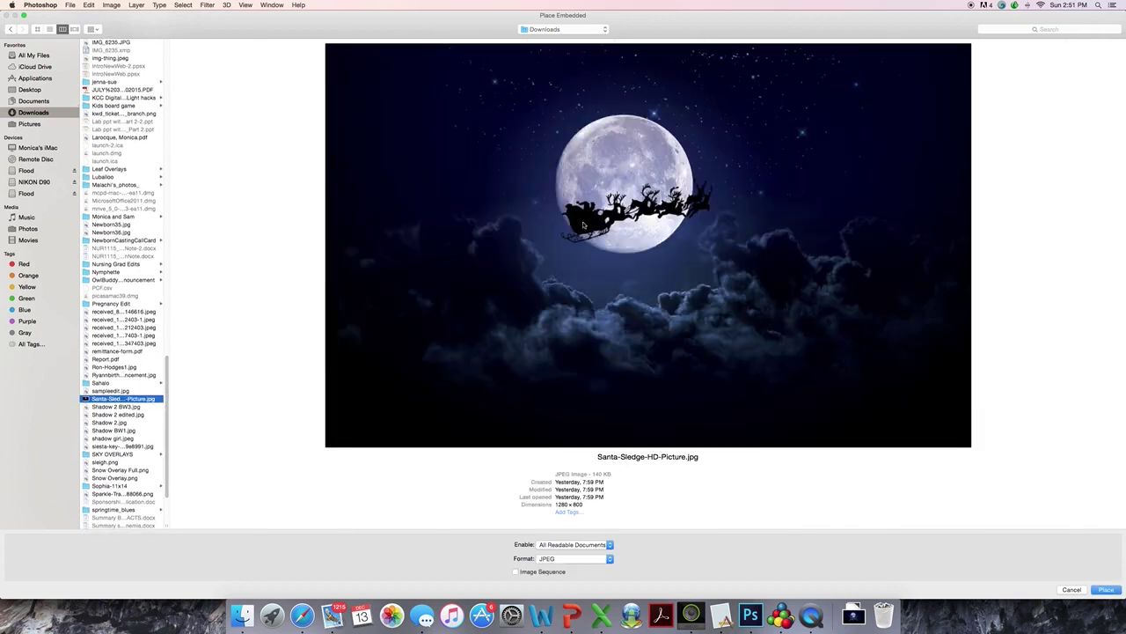
left_click(1111, 591)
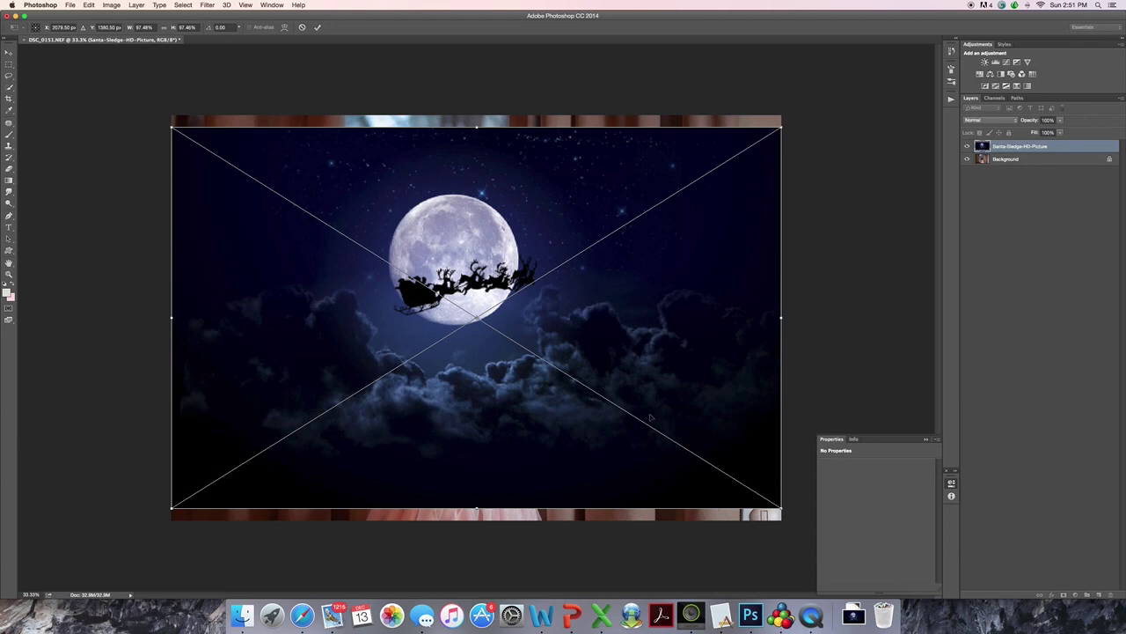
Lower the placed Santa picture's opacity to 67%, scale it to about 72% and position its moon over the window above the girl.
left_click_drag(650, 418, 644, 337)
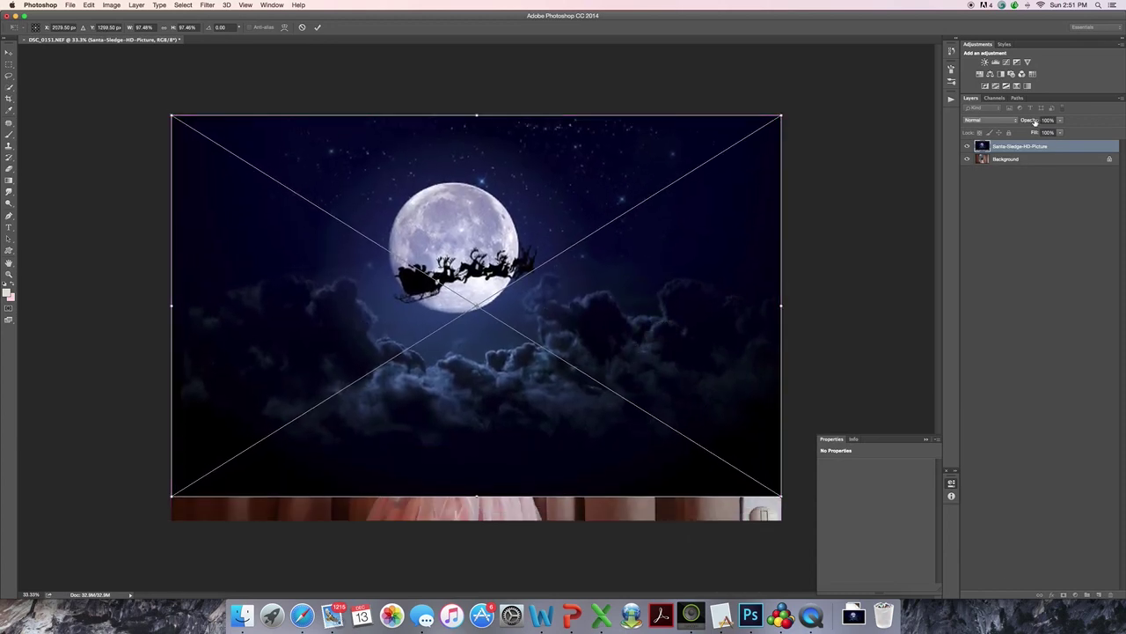
left_click_drag(1034, 121, 1021, 121)
mouse_move(627, 328)
left_mouse_down()
mouse_move(626, 360)
mouse_move(618, 327)
left_mouse_up()
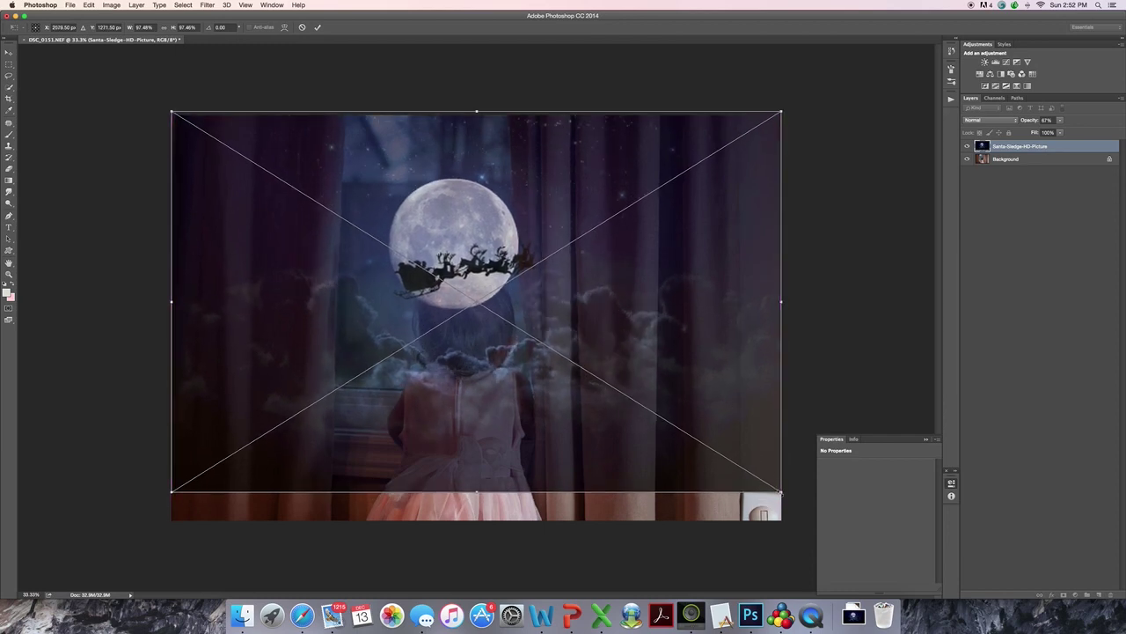
left_click_drag(782, 494, 621, 393)
left_click_drag(542, 348, 635, 355)
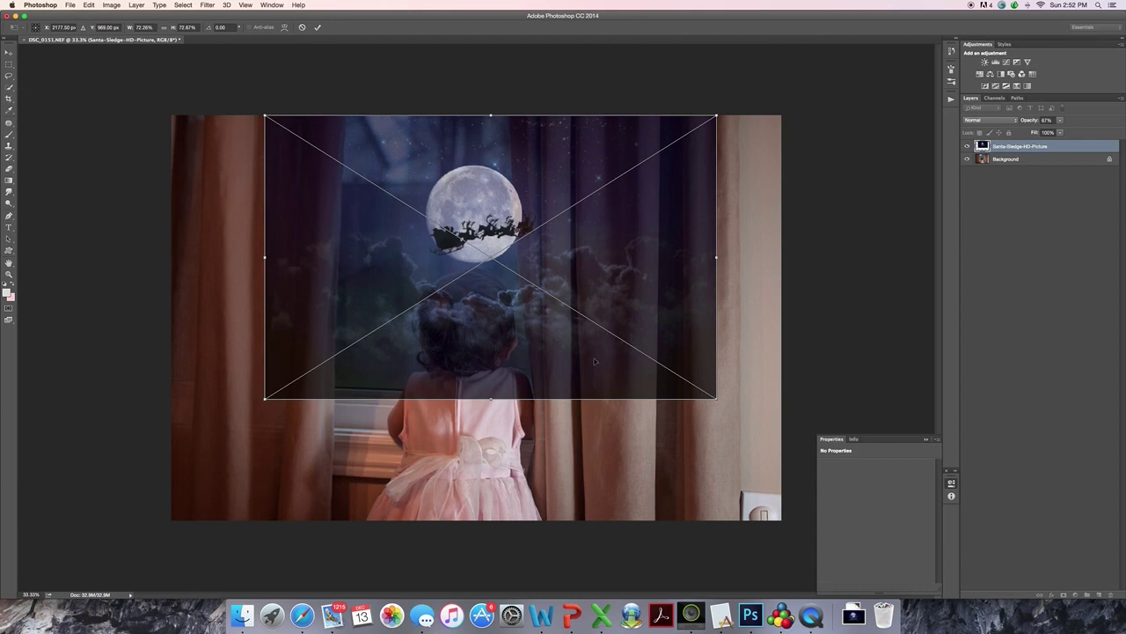
key("Return")
key("c")
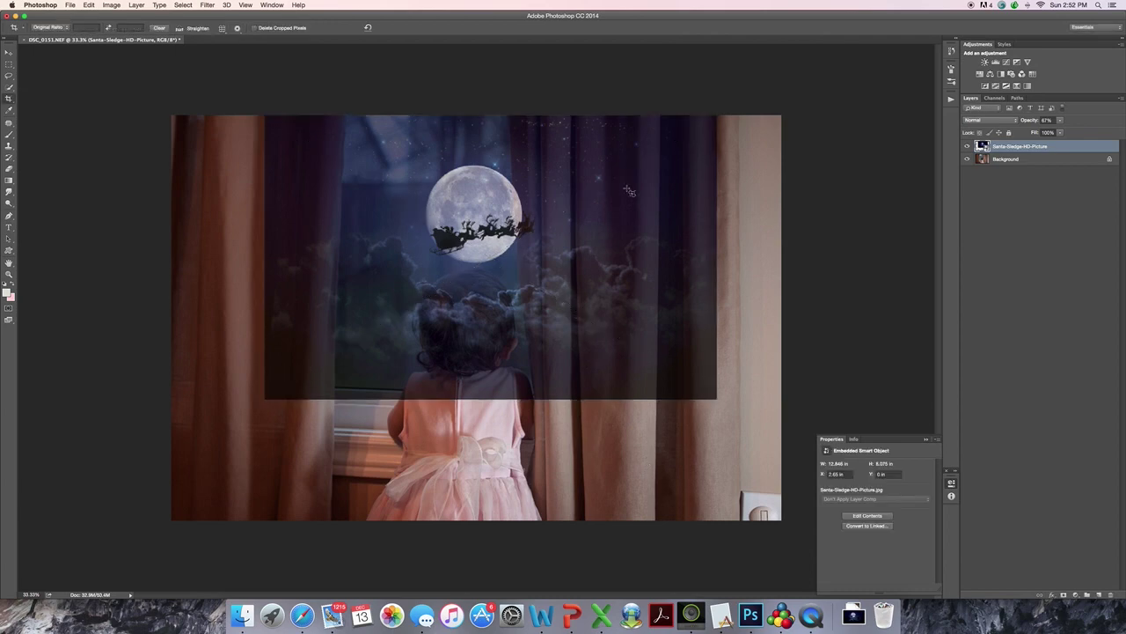
Raise the Santa layer's opacity to 98% and give it a layer mask inverted to black.
left_click_drag(1034, 124, 1061, 127)
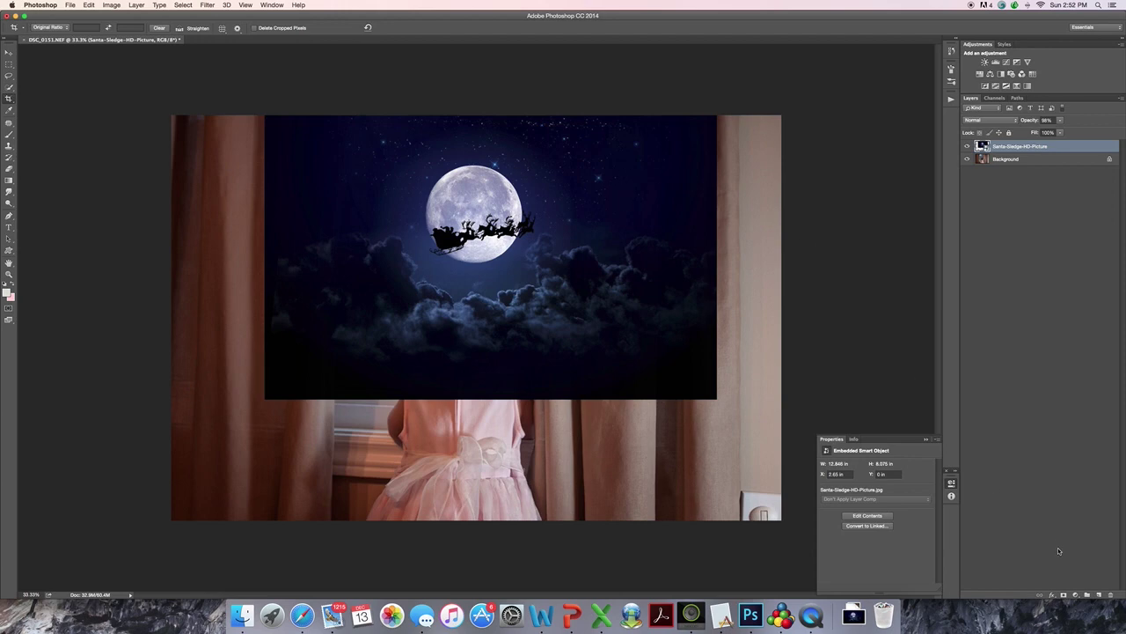
left_click(1063, 595)
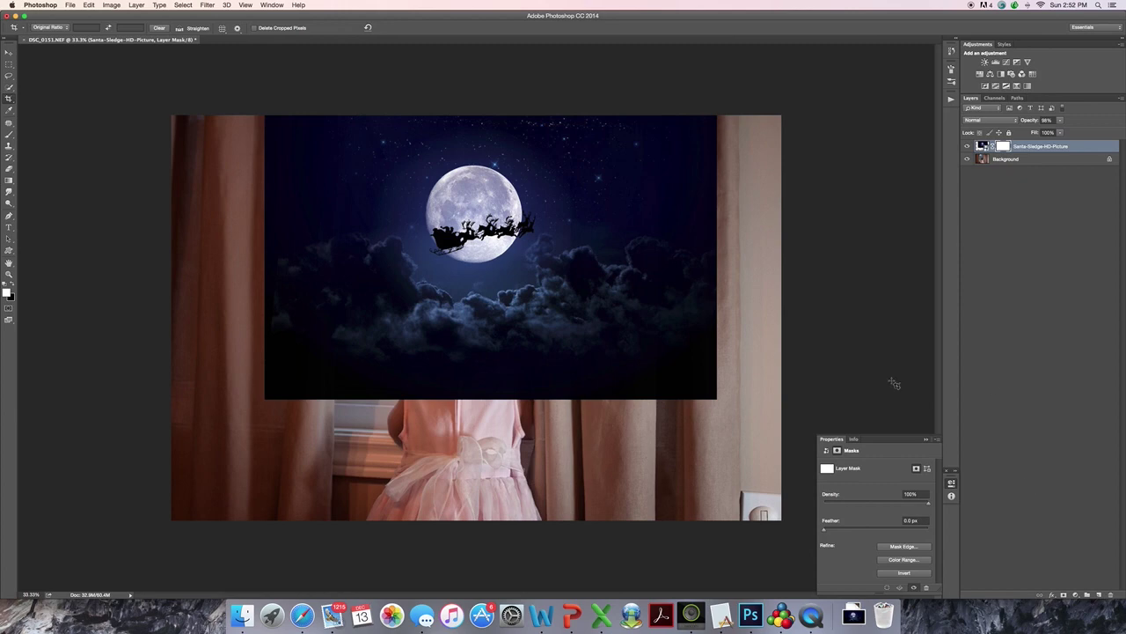
key("super+i")
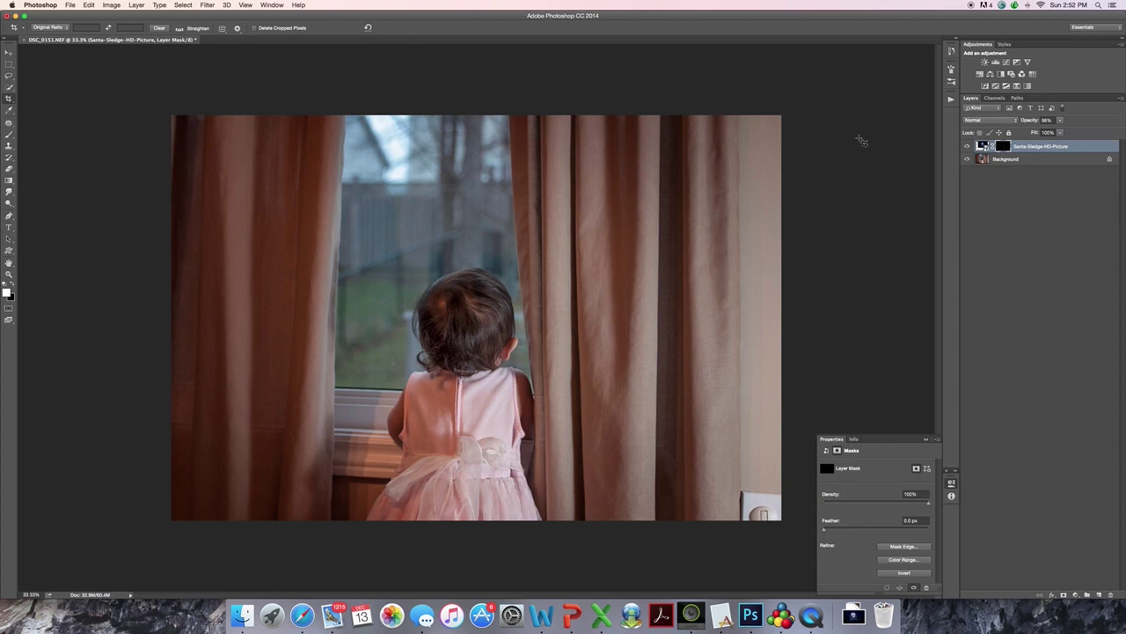
Paint white on the mask at 98% brush opacity to reveal the night sky, moon and sleigh inside the window.
left_click(8, 135)
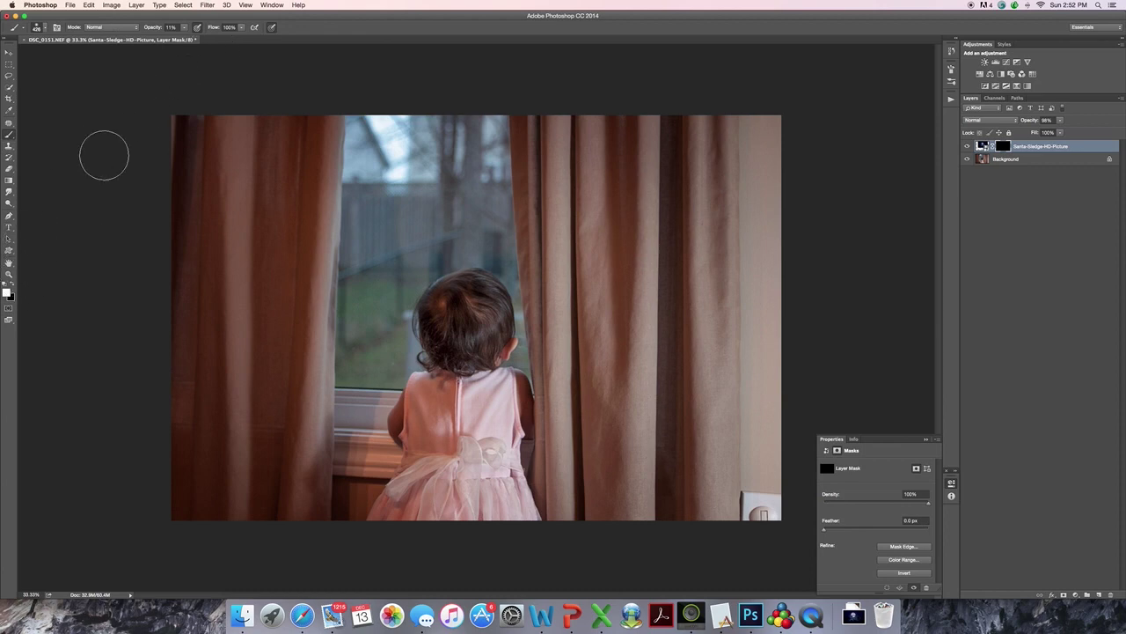
left_click(171, 27)
type("98")
left_click(159, 621)
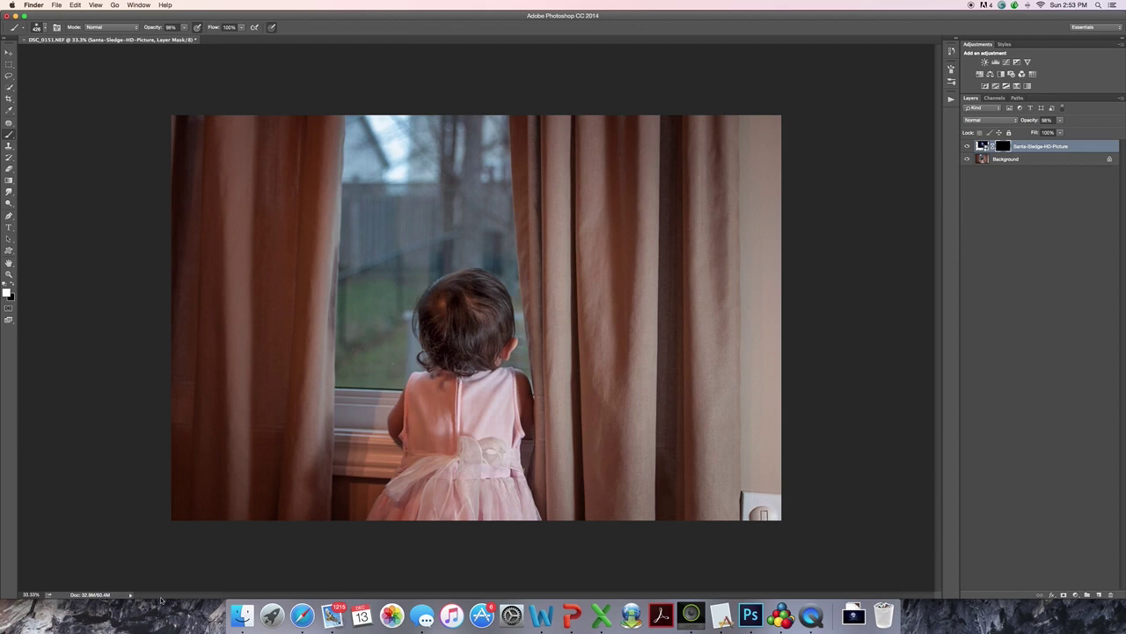
left_click(321, 381)
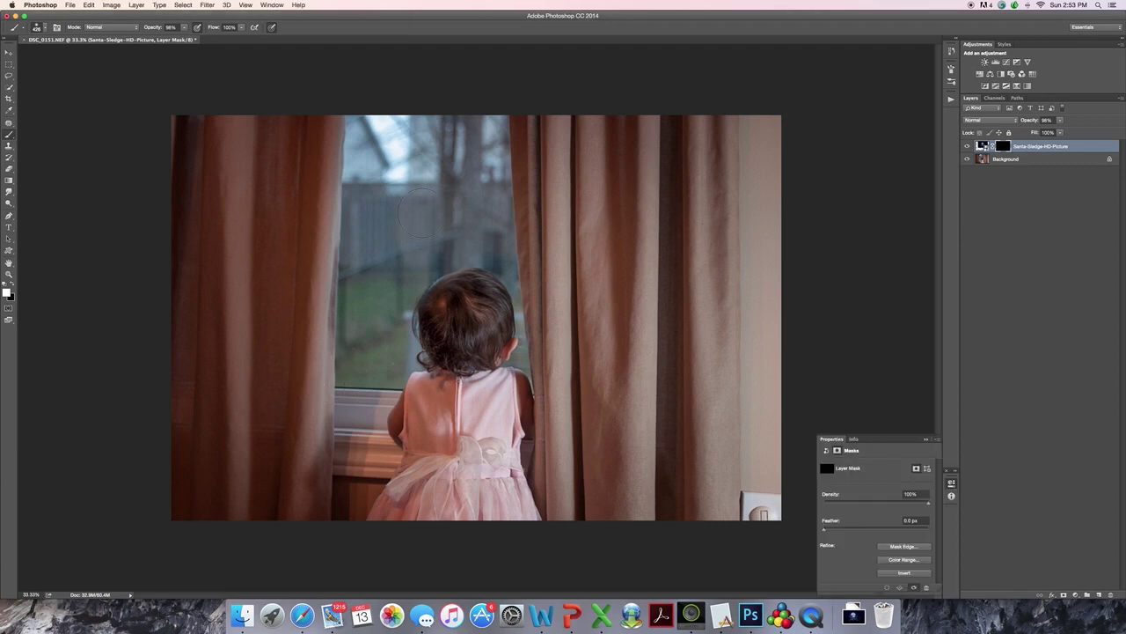
left_click(425, 202)
mouse_move(417, 202)
left_mouse_down()
mouse_move(402, 143)
mouse_move(410, 190)
mouse_move(441, 188)
mouse_move(462, 141)
mouse_move(461, 179)
mouse_move(414, 191)
mouse_move(391, 110)
mouse_move(409, 217)
mouse_move(387, 261)
mouse_move(446, 228)
mouse_move(401, 194)
mouse_move(384, 147)
mouse_move(395, 218)
mouse_move(356, 229)
left_mouse_up()
mouse_move(366, 232)
left_mouse_down()
mouse_move(375, 280)
mouse_move(381, 264)
mouse_move(389, 350)
mouse_move(364, 314)
mouse_move(362, 341)
mouse_move(358, 317)
mouse_move(365, 105)
left_mouse_up()
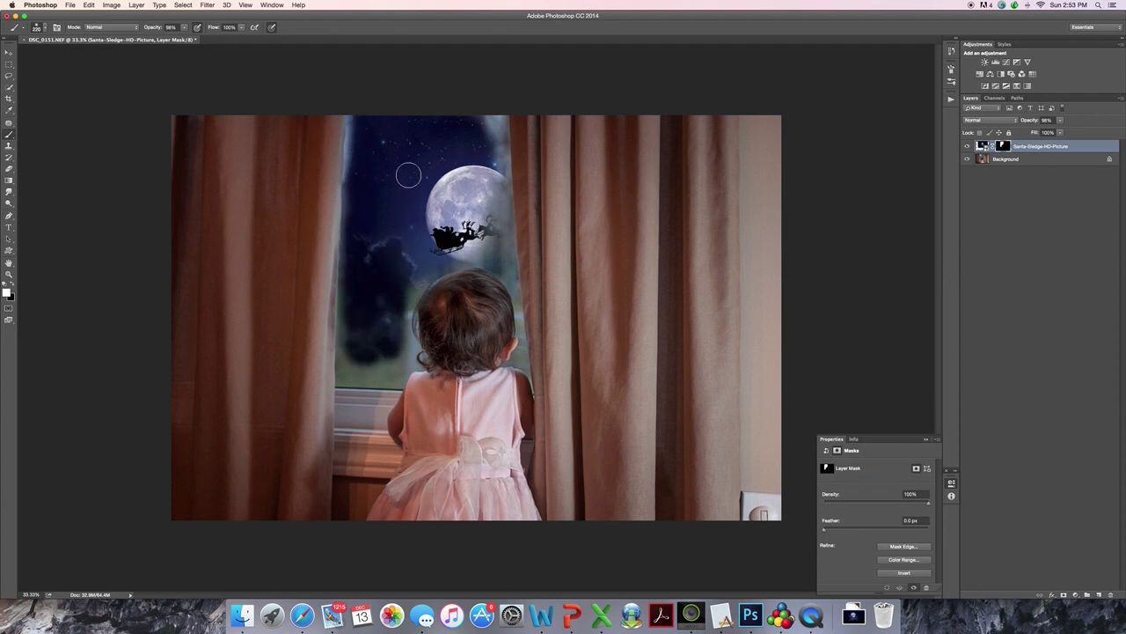
mouse_move(502, 207)
left_mouse_down()
mouse_move(474, 159)
mouse_move(476, 178)
mouse_move(480, 122)
mouse_move(483, 150)
left_mouse_up()
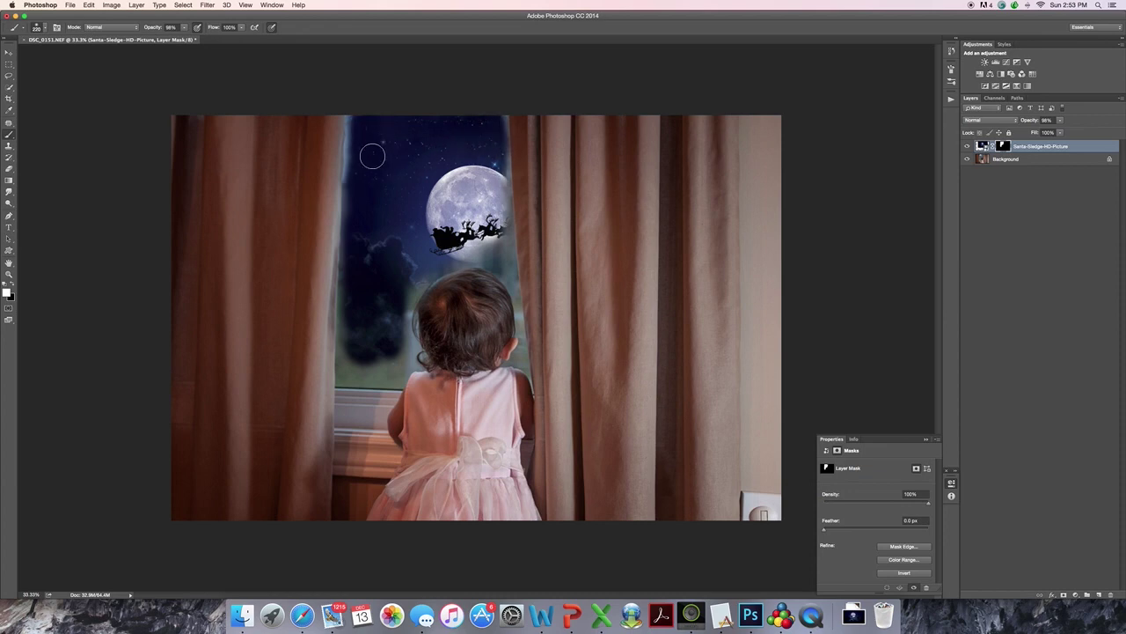
mouse_move(372, 156)
left_mouse_down()
mouse_move(352, 154)
mouse_move(352, 167)
mouse_move(355, 118)
mouse_move(352, 147)
left_mouse_up()
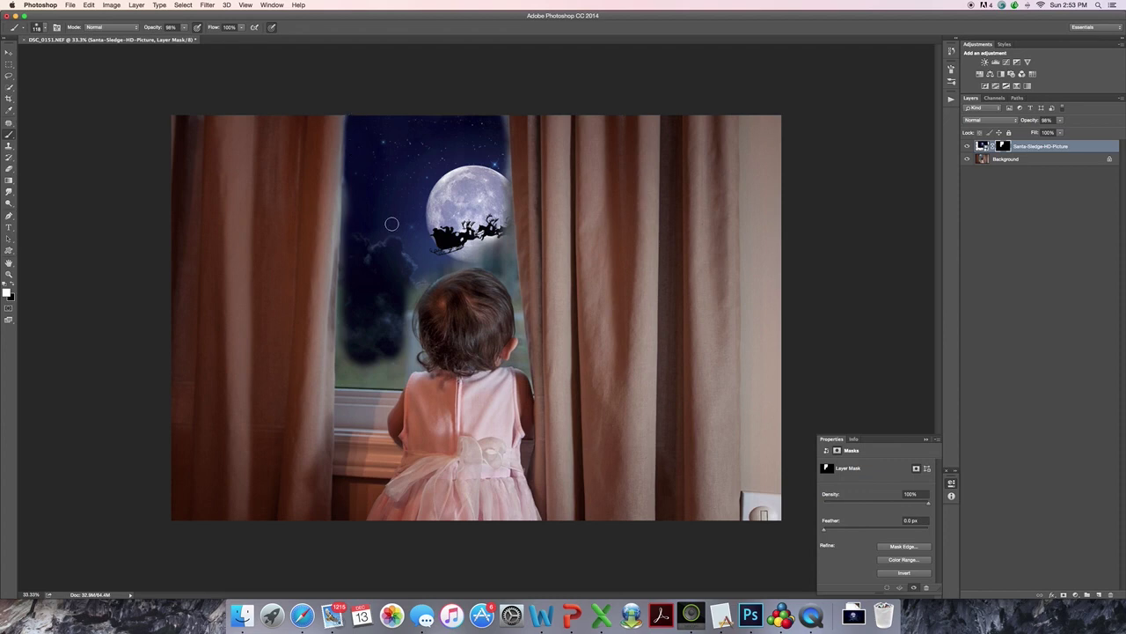
Extend the revealed sky to the left curtain's edge with a smaller brush, undoing the stroke that spills onto the curtain.
scroll(393, 222, "up", 5)
scroll(392, 223, "up", 3)
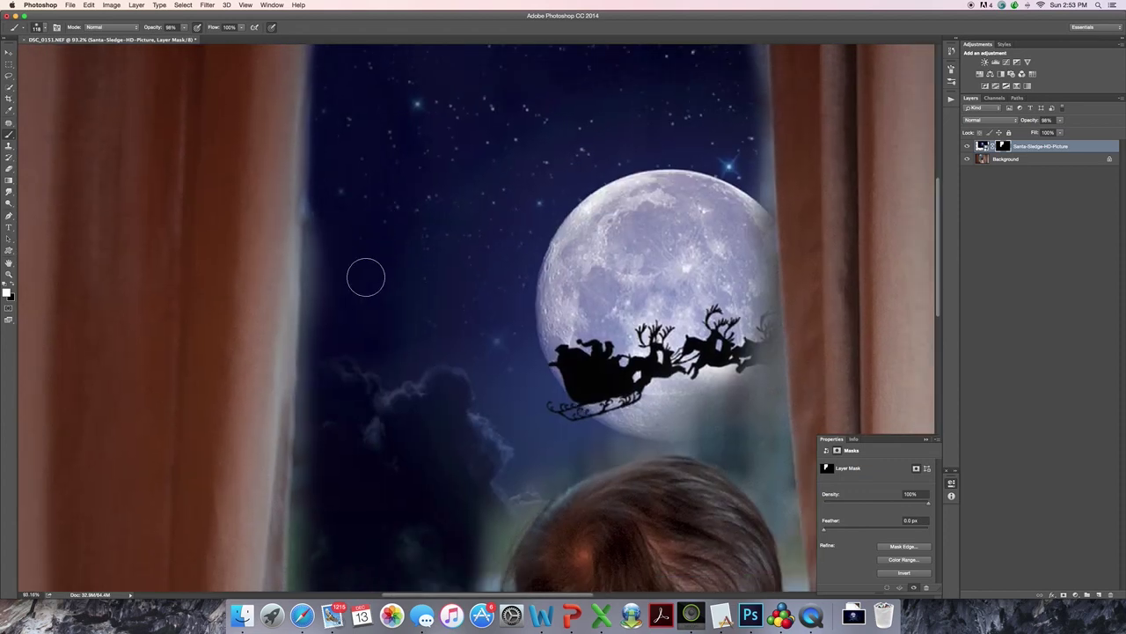
mouse_move(330, 292)
left_mouse_down()
mouse_move(322, 253)
mouse_move(315, 301)
mouse_move(315, 200)
mouse_move(314, 352)
mouse_move(341, 356)
mouse_move(327, 352)
mouse_move(339, 374)
mouse_move(314, 376)
mouse_move(310, 345)
mouse_move(314, 393)
mouse_move(322, 363)
left_mouse_up()
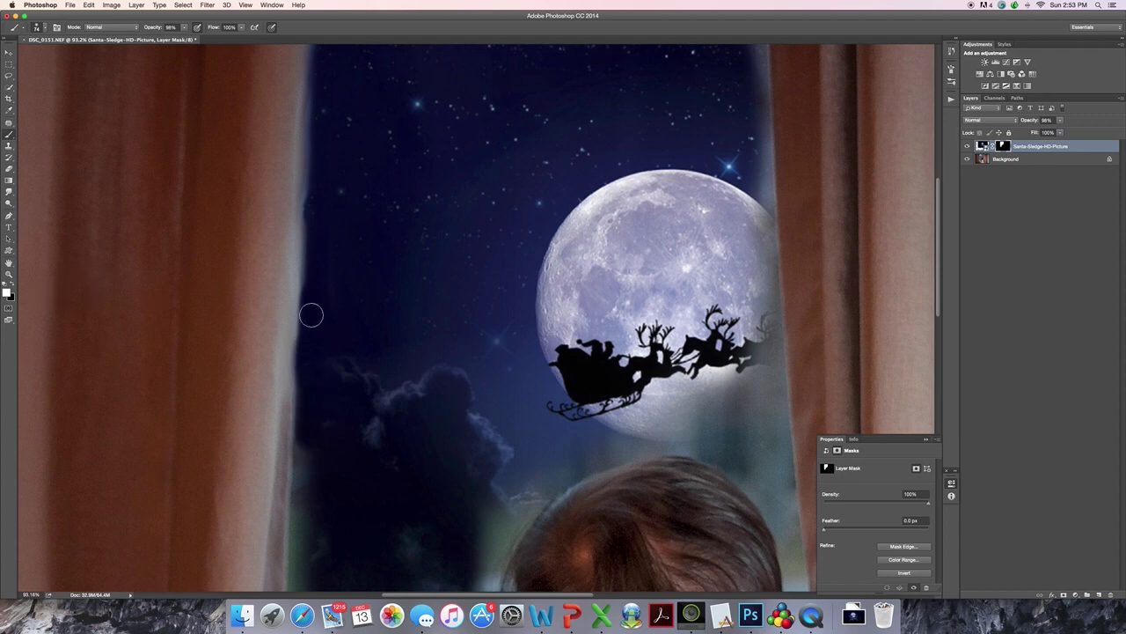
mouse_move(308, 313)
left_mouse_down()
mouse_move(247, 305)
mouse_move(400, 299)
left_mouse_up()
mouse_move(262, 335)
left_mouse_down()
mouse_move(273, 333)
mouse_move(286, 360)
left_mouse_up()
key("super+z")
Refine the mask along the left curtain's edge, painting black over the curtain and white where the sky is missing.
left_click_drag(285, 334, 285, 385)
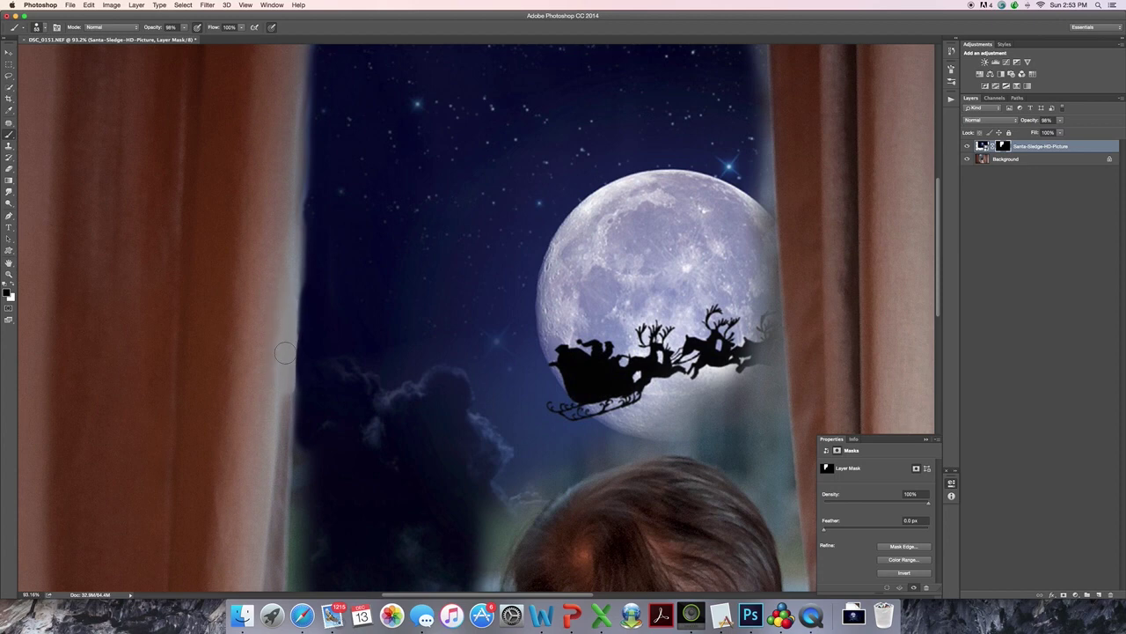
mouse_move(286, 299)
left_mouse_down()
mouse_move(297, 201)
mouse_move(291, 208)
mouse_move(306, 176)
left_mouse_up()
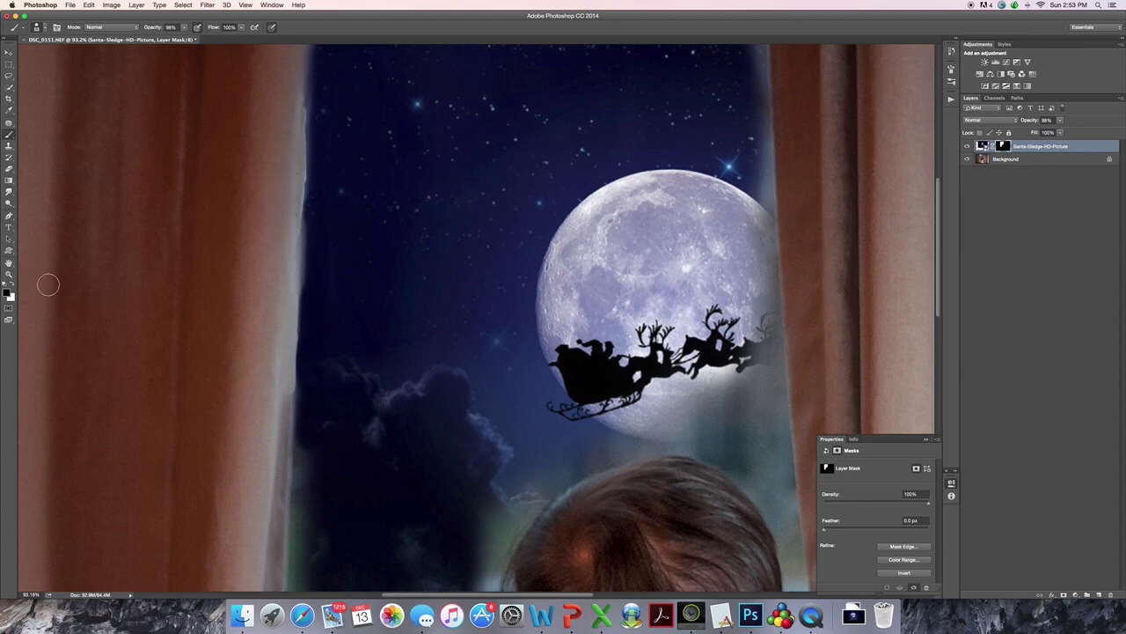
left_click(14, 287)
left_click_drag(339, 232, 344, 251)
mouse_move(345, 211)
left_mouse_down()
mouse_move(357, 239)
mouse_move(319, 185)
left_mouse_up()
mouse_move(319, 178)
left_mouse_down()
mouse_move(318, 130)
mouse_move(319, 215)
left_mouse_up()
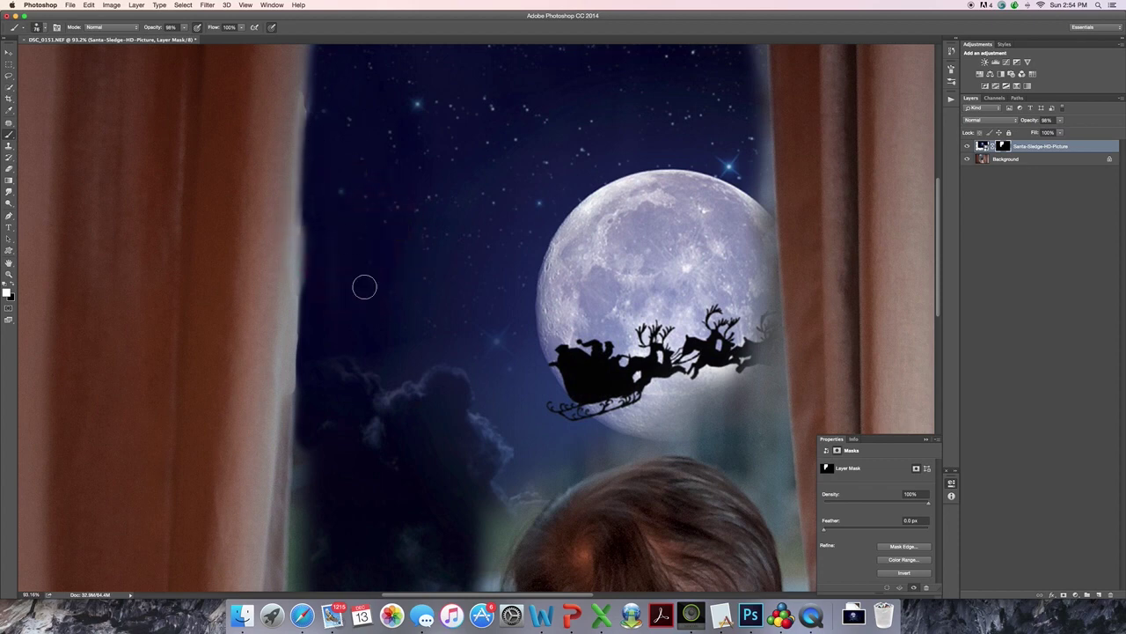
Reveal the night sky in the lower window down to the sill and up to the left side of the girl's hair.
scroll(425, 340, "down", 5)
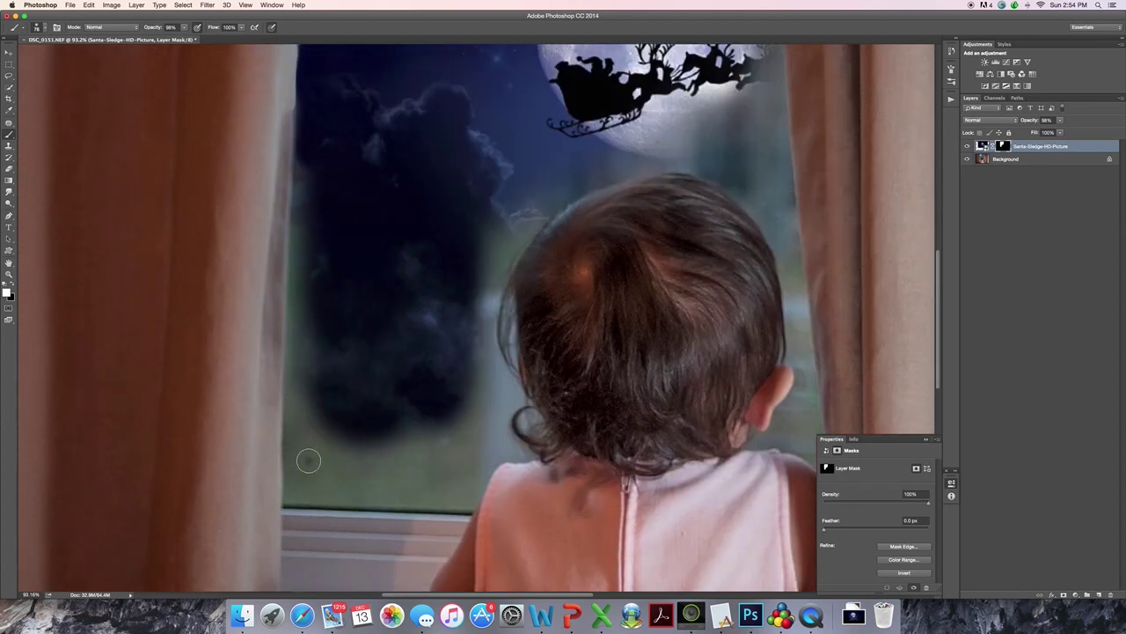
mouse_move(307, 458)
left_mouse_down()
mouse_move(295, 496)
mouse_move(467, 499)
left_mouse_up()
left_click_drag(428, 453, 431, 454, "ctrl+alt")
left_click_drag(463, 465, 448, 466, "ctrl+alt")
mouse_move(467, 476)
left_mouse_down()
mouse_move(466, 497)
mouse_move(509, 450)
mouse_move(482, 461)
mouse_move(462, 430)
mouse_move(506, 431)
left_mouse_up()
mouse_move(465, 452)
left_mouse_down("ctrl+alt")
mouse_move(408, 410)
mouse_move(403, 466)
mouse_move(387, 474)
mouse_move(350, 418)
mouse_move(313, 469)
mouse_move(313, 402)
mouse_move(295, 492)
mouse_move(343, 471)
mouse_move(373, 434)
mouse_move(346, 298)
mouse_move(327, 370)
mouse_move(305, 414)
mouse_move(293, 406)
mouse_move(299, 352)
mouse_move(306, 378)
mouse_move(317, 350)
mouse_move(329, 355)
mouse_move(315, 171)
mouse_move(300, 320)
left_mouse_up("ctrl+alt")
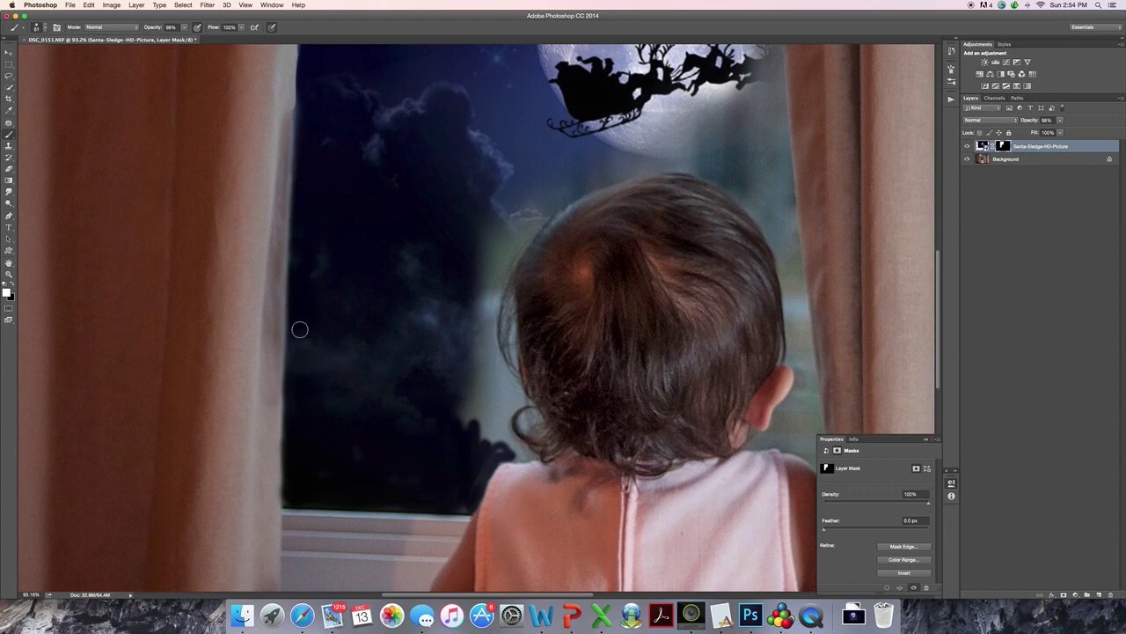
mouse_move(483, 382)
left_mouse_down()
mouse_move(468, 426)
mouse_move(488, 439)
mouse_move(466, 318)
mouse_move(482, 346)
mouse_move(512, 243)
mouse_move(480, 297)
mouse_move(480, 309)
mouse_move(533, 208)
mouse_move(557, 197)
mouse_move(483, 307)
mouse_move(484, 325)
mouse_move(494, 293)
mouse_move(488, 375)
mouse_move(516, 400)
mouse_move(502, 427)
mouse_move(497, 415)
mouse_move(514, 446)
mouse_move(502, 422)
mouse_move(508, 435)
mouse_move(511, 403)
mouse_move(493, 448)
mouse_move(475, 459)
mouse_move(506, 455)
left_mouse_up()
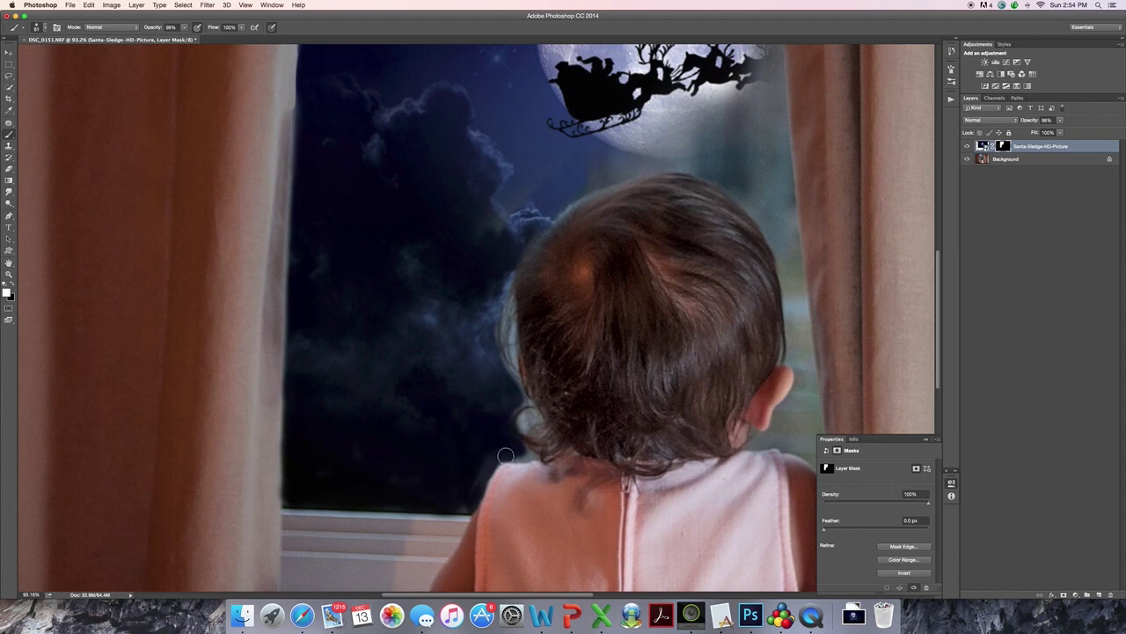
Blend the sky softly into the loose hair on the left of the girl's head at 12% brush opacity.
left_click(151, 29)
type("12")
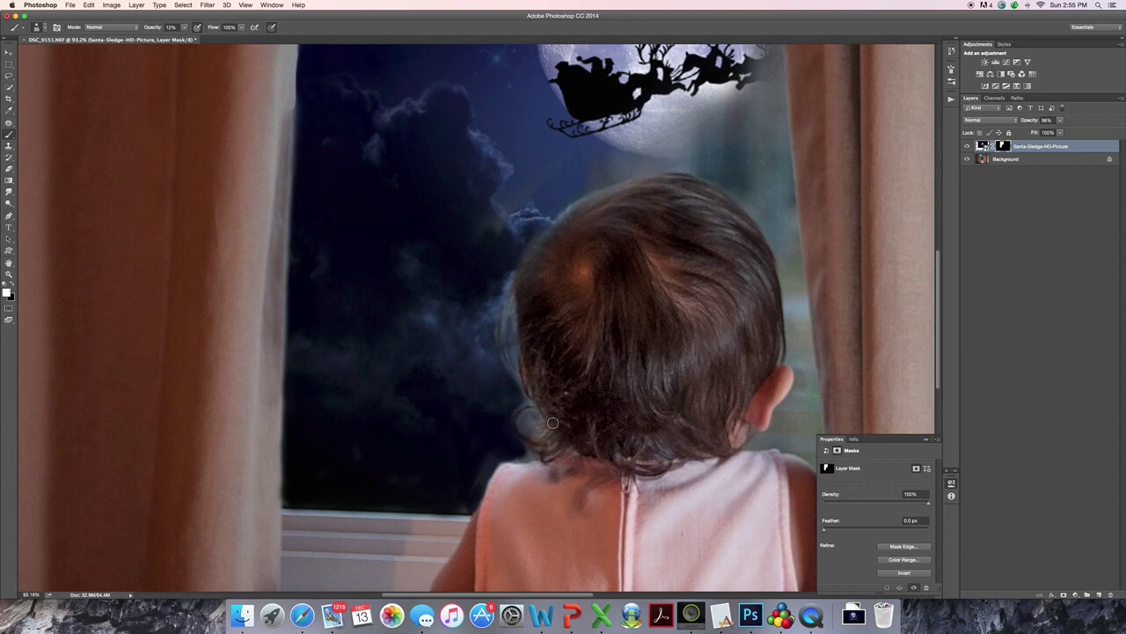
key("super+0")
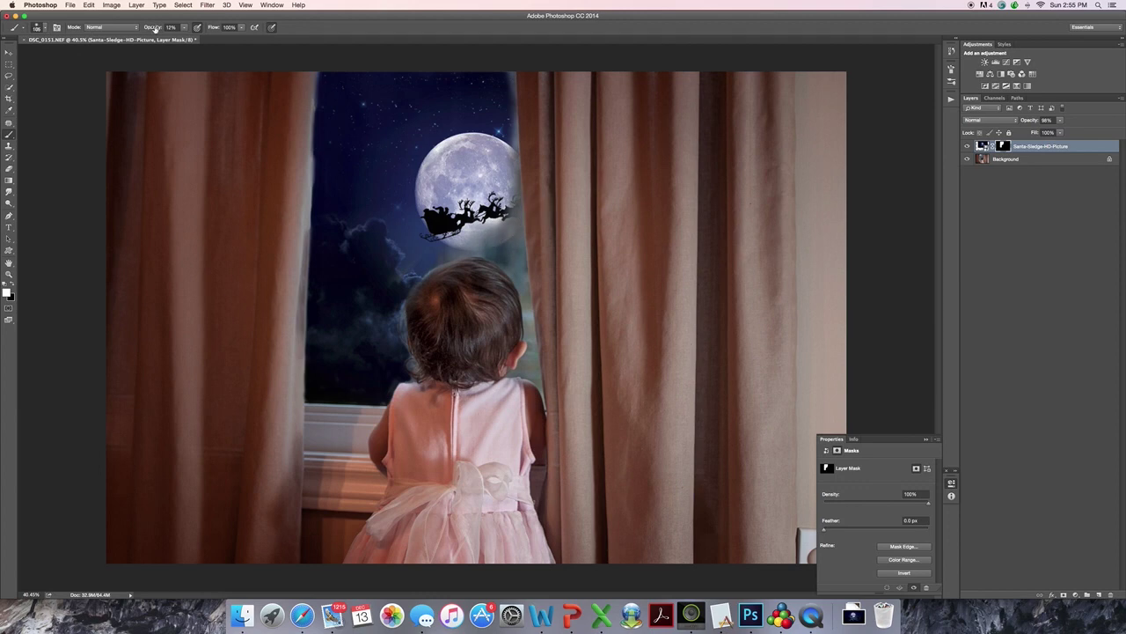
Reveal the rest of the moon, reindeer and sky beside the right curtain at 83% brush opacity.
left_click_drag(154, 29, 186, 27)
mouse_move(514, 252)
left_mouse_down()
mouse_move(505, 66)
mouse_move(518, 209)
left_mouse_up()
mouse_move(507, 252)
left_mouse_down()
mouse_move(519, 272)
mouse_move(483, 239)
mouse_move(459, 249)
left_mouse_up()
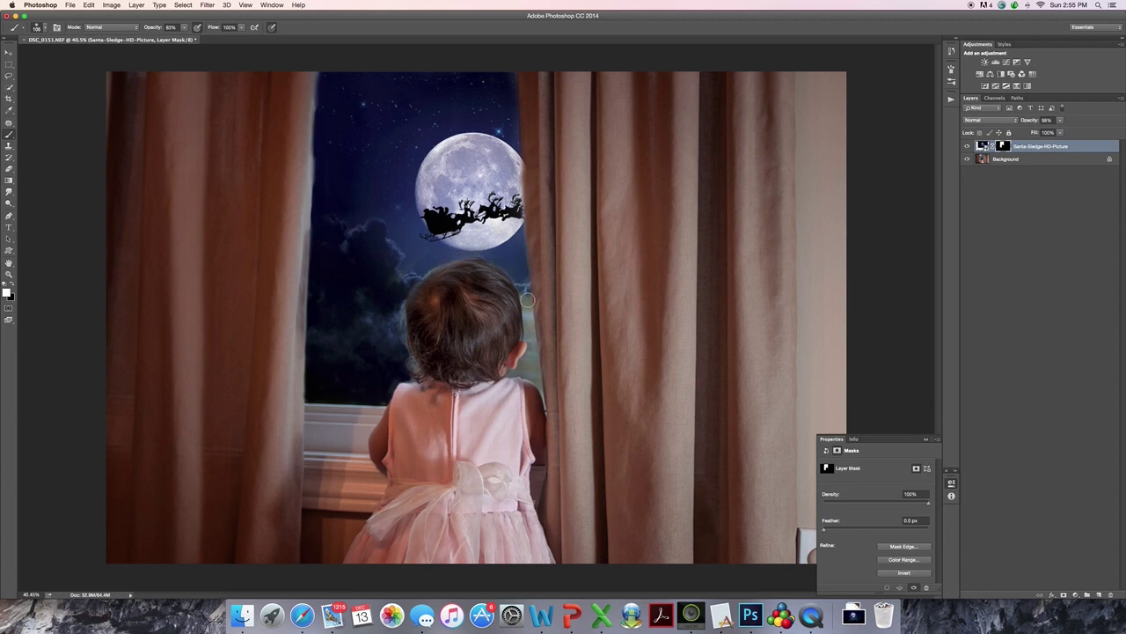
key("x")
key("super+minus")
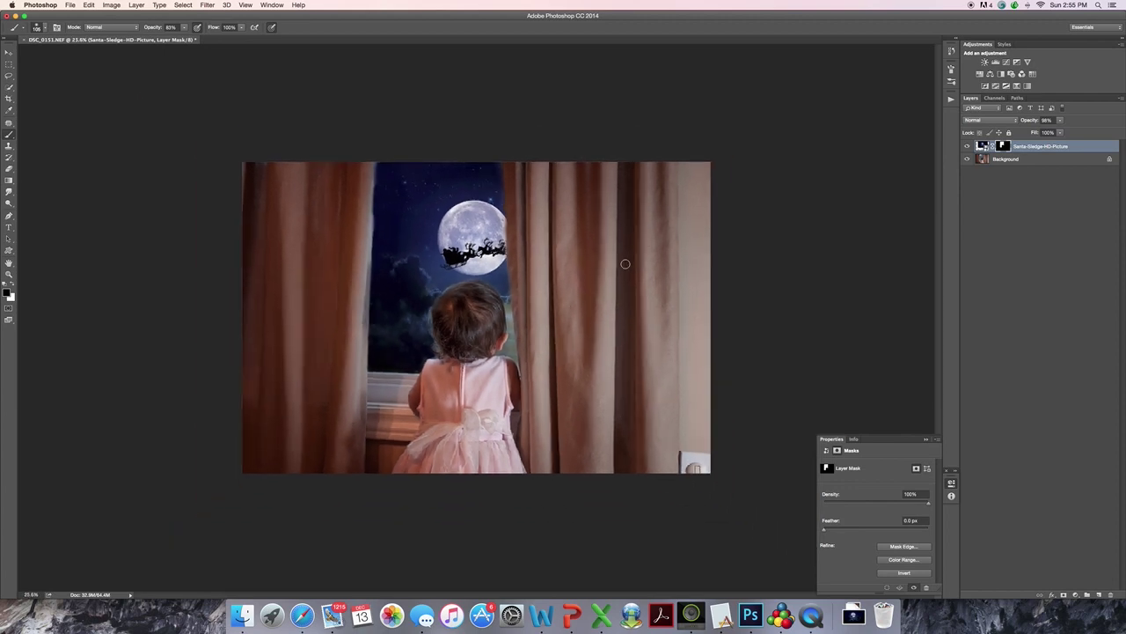